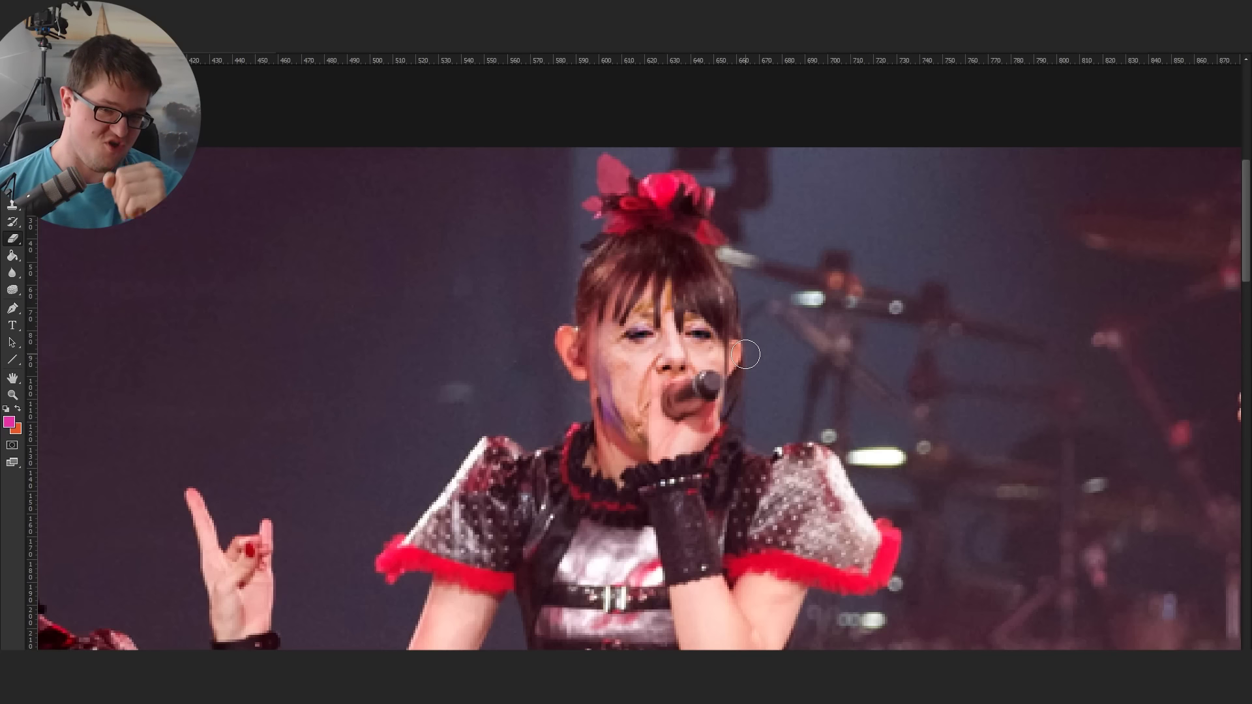
pyautogui.scroll(-5, 778, 304)
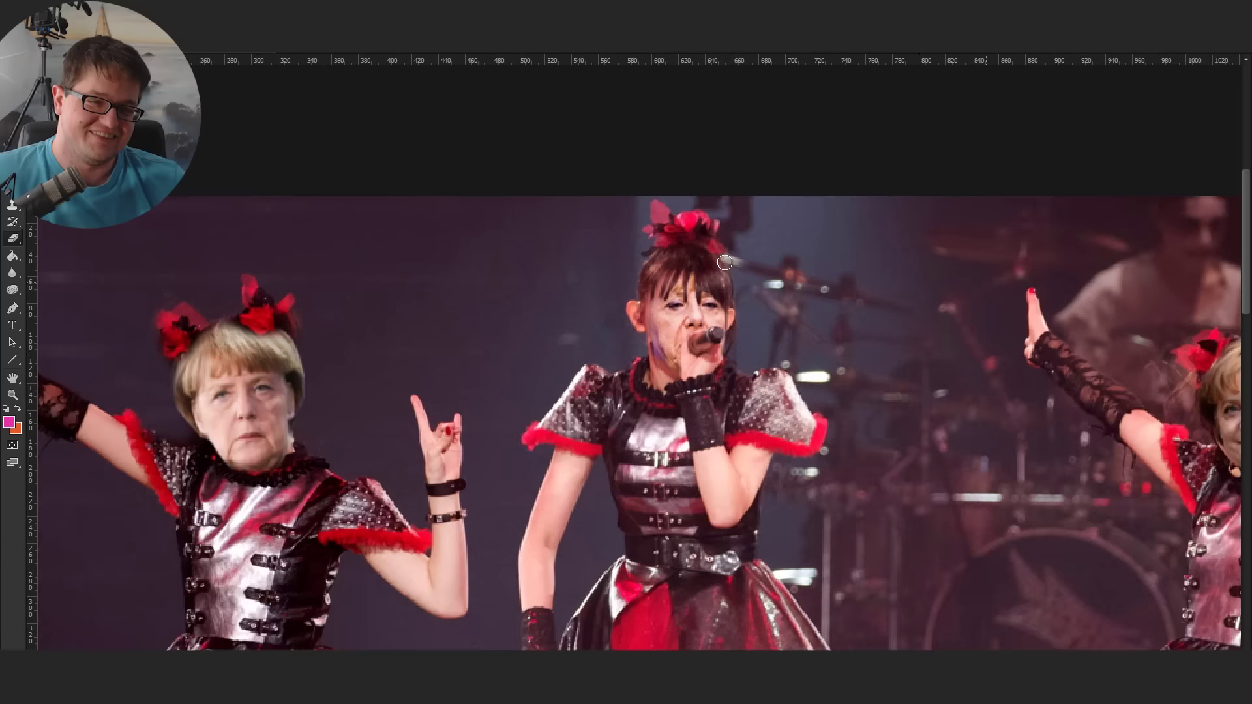
pyautogui.scroll(1, 827, 257)
pyautogui.scroll(3, 785, 279)
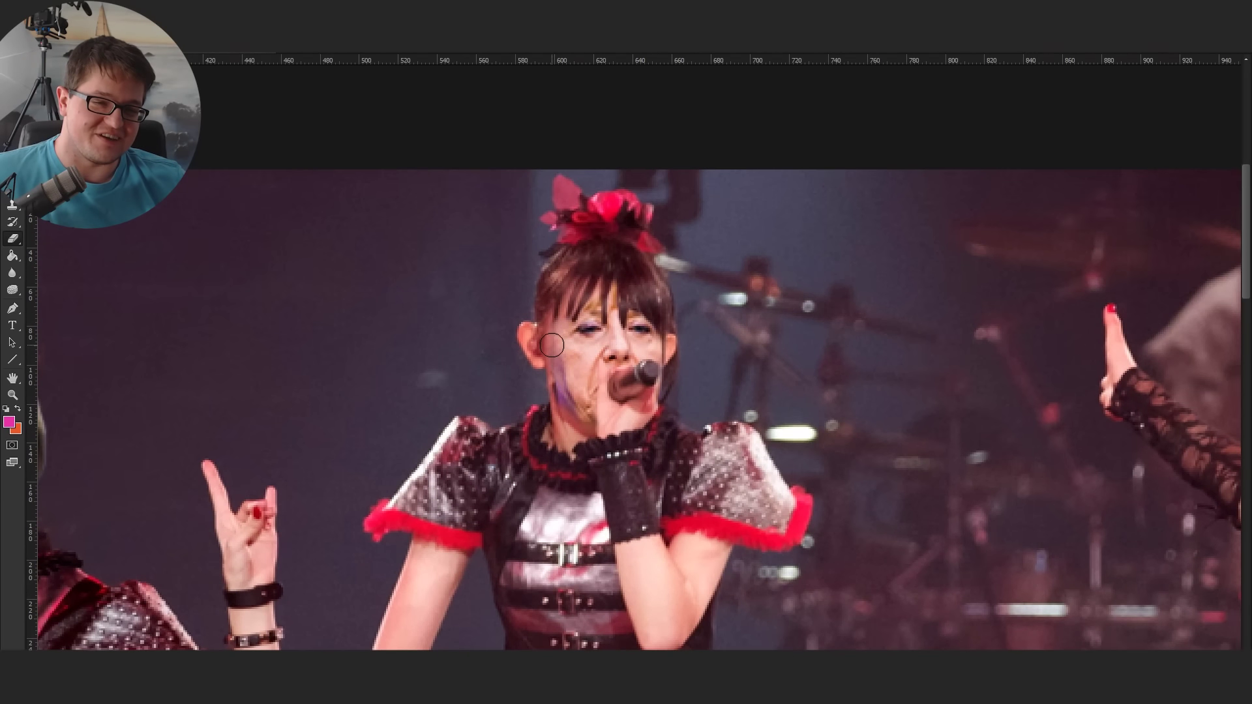
pyautogui.scroll(2, 552, 344)
pyautogui.scroll(-2, 620, 336)
pyautogui.scroll(-1, 620, 337)
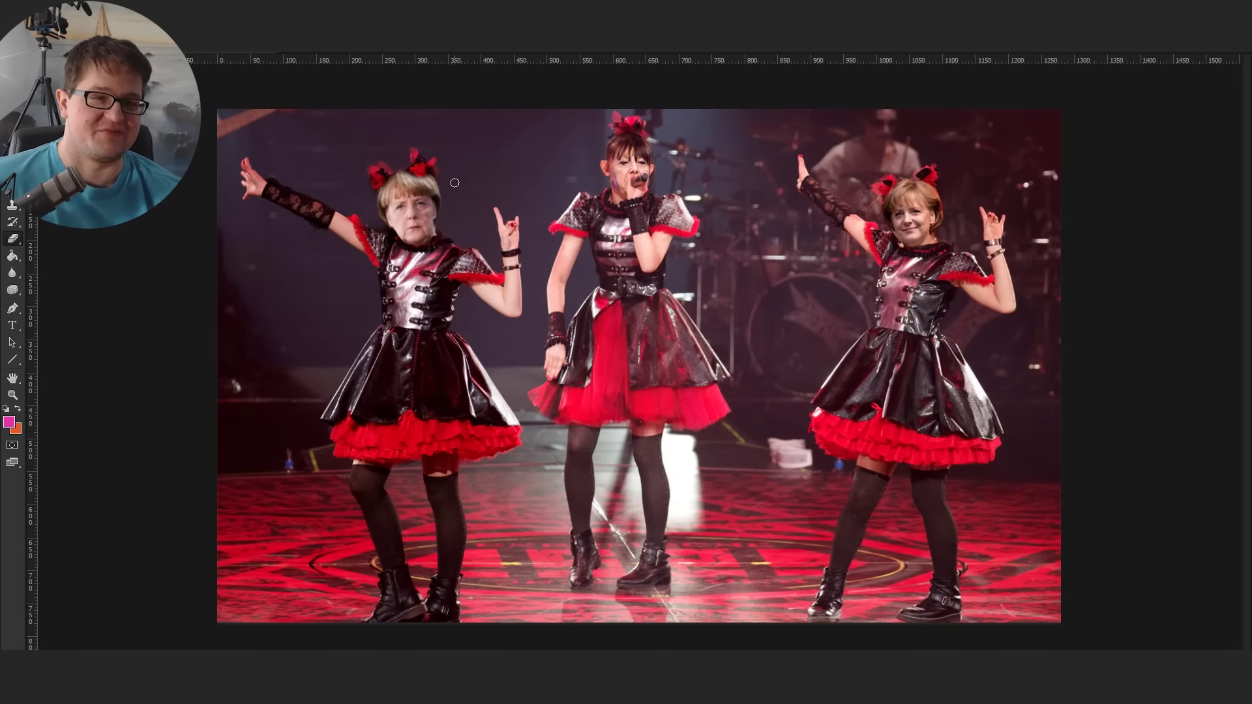
pyautogui.scroll(1, 1009, 257)
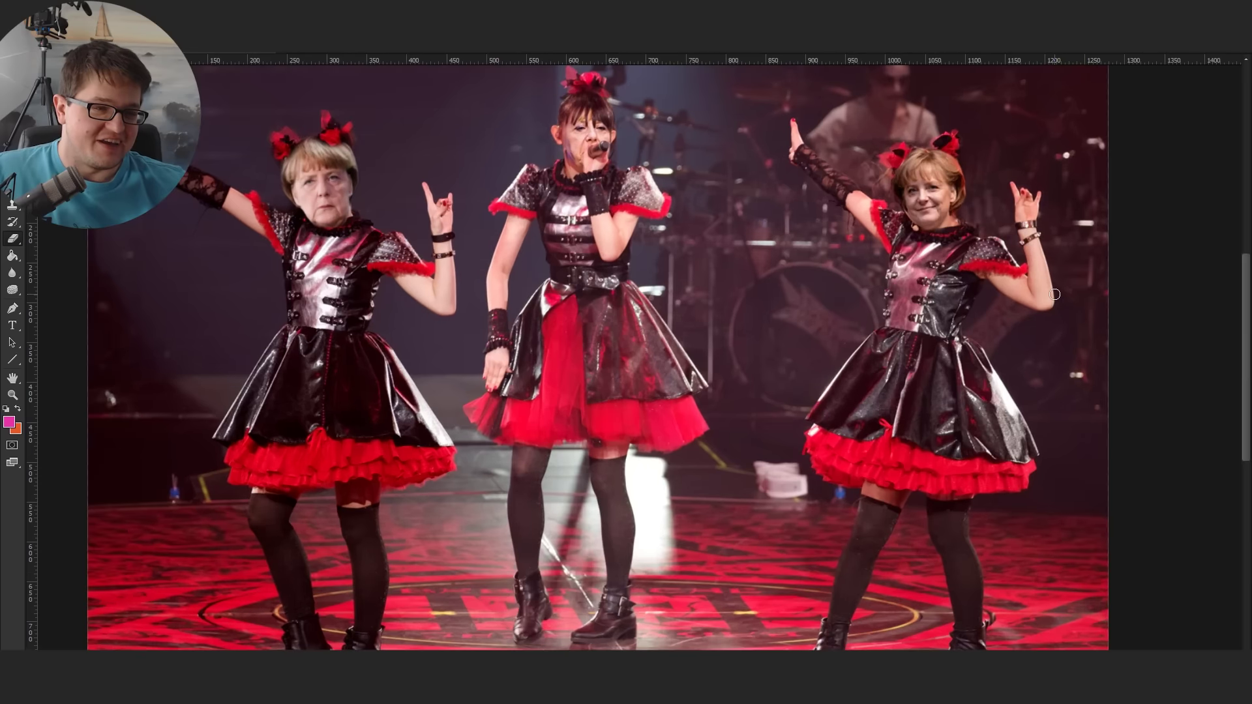
pyautogui.scroll(1, 1038, 299)
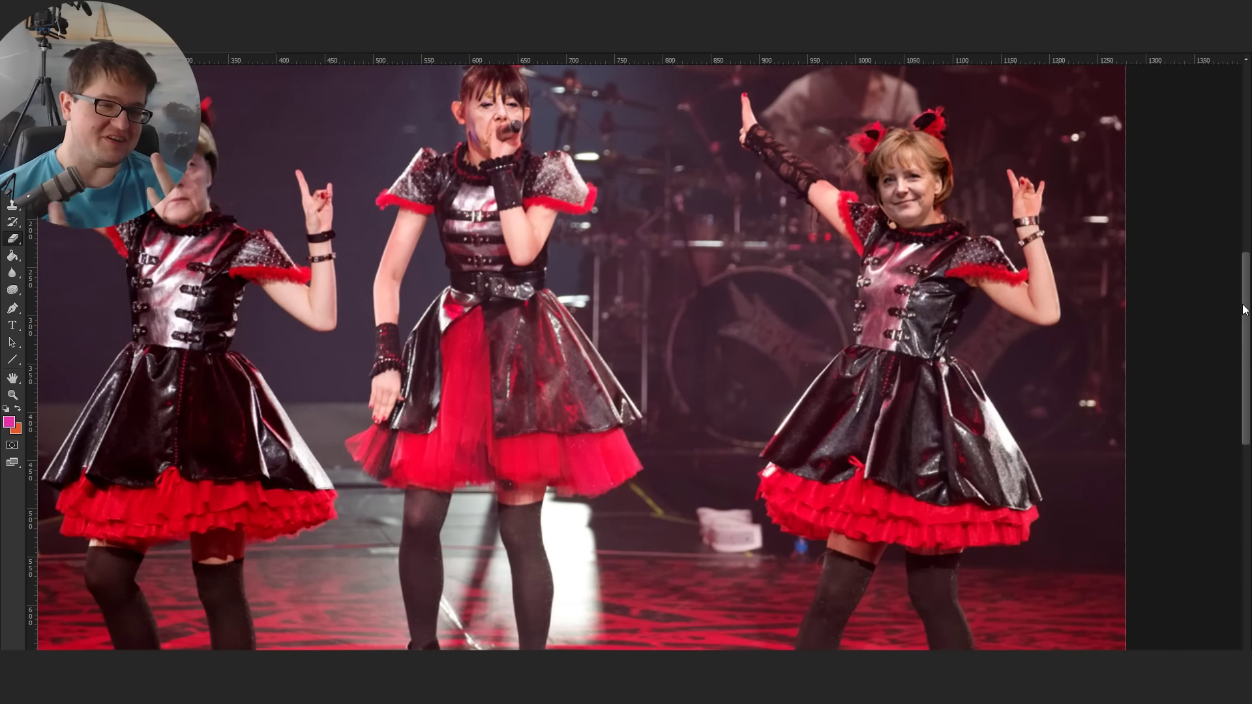
pyautogui.scroll(3, 488, 184)
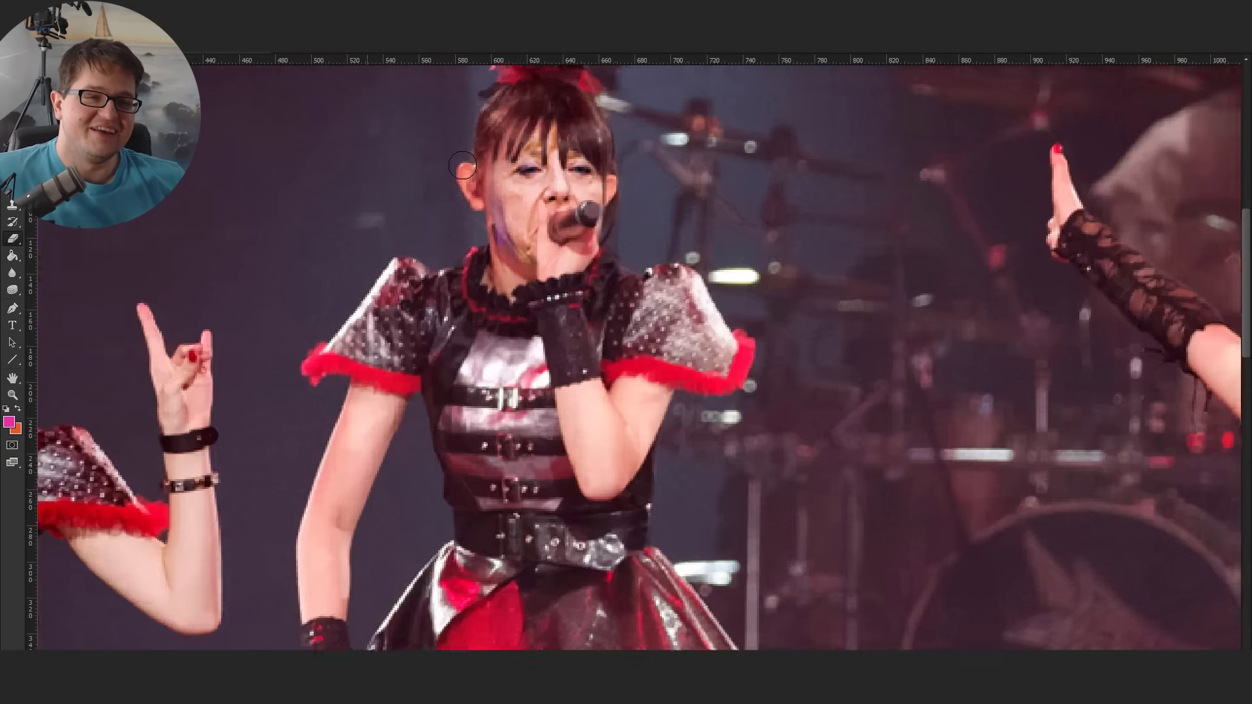
pyautogui.scroll(-1, 487, 184)
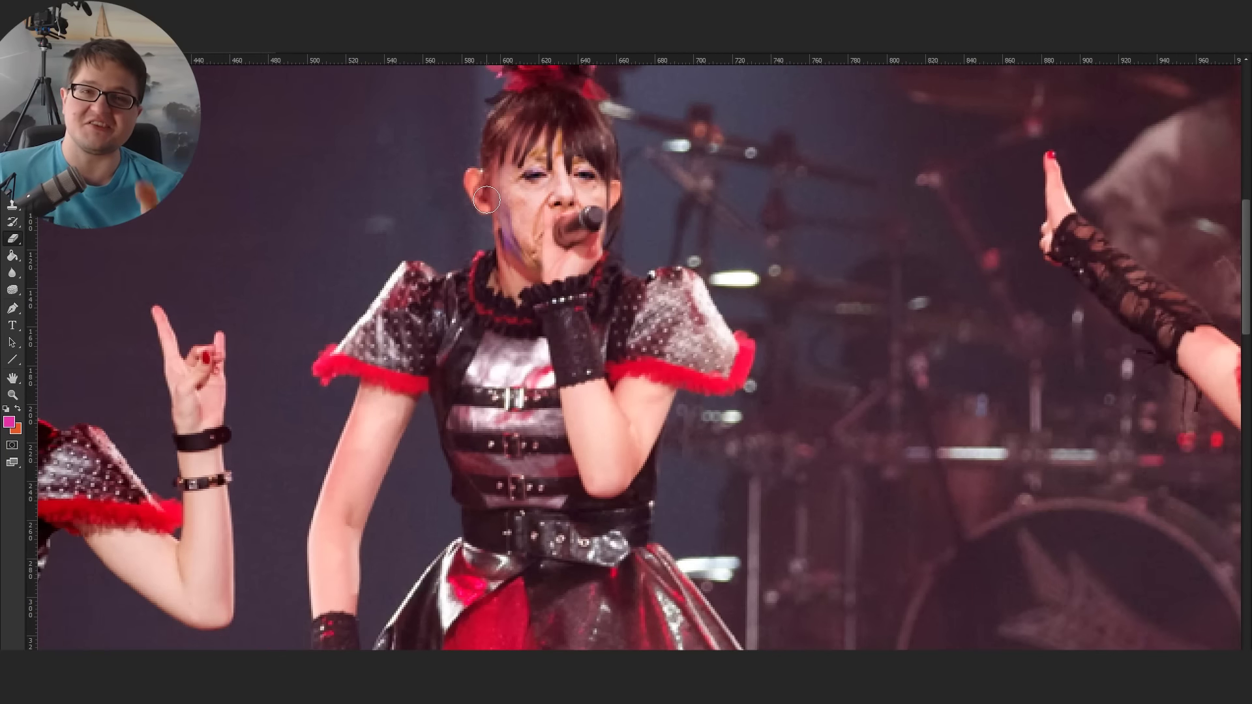
pyautogui.scroll(-1, 486, 200)
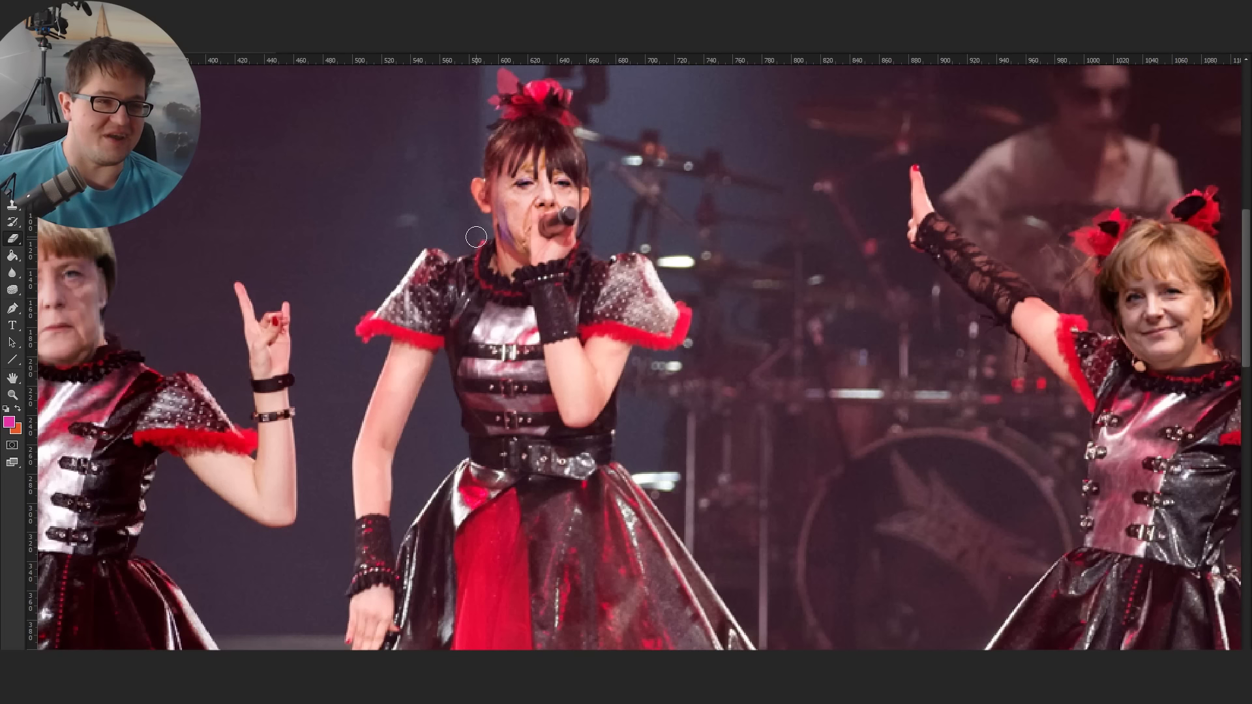
pyautogui.scroll(-2, 477, 230)
pyautogui.scroll(-2, 255, 251)
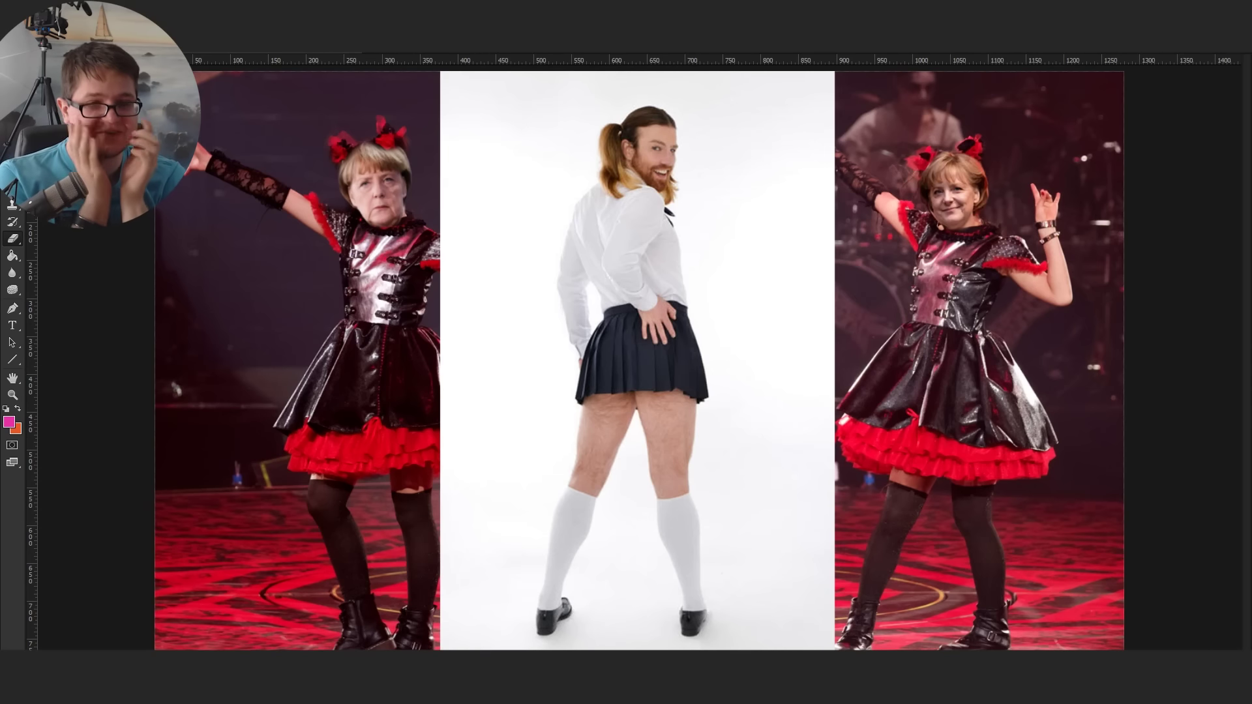
# Step: Scroll through the skirt photo to view the man in the white shirt and pleated skirt
pyautogui.scroll(1, 271, 312)
pyautogui.scroll(2, 1154, 539)
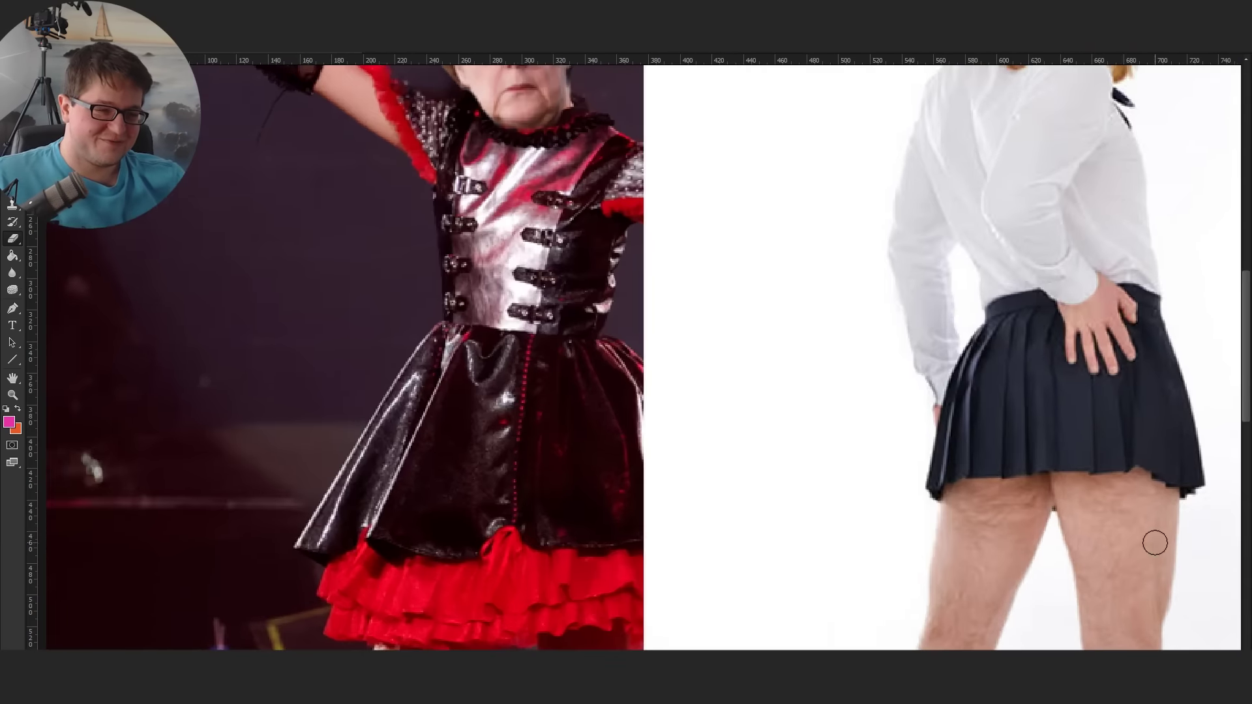
pyautogui.scroll(2, 1019, 487)
pyautogui.scroll(3, 736, 255)
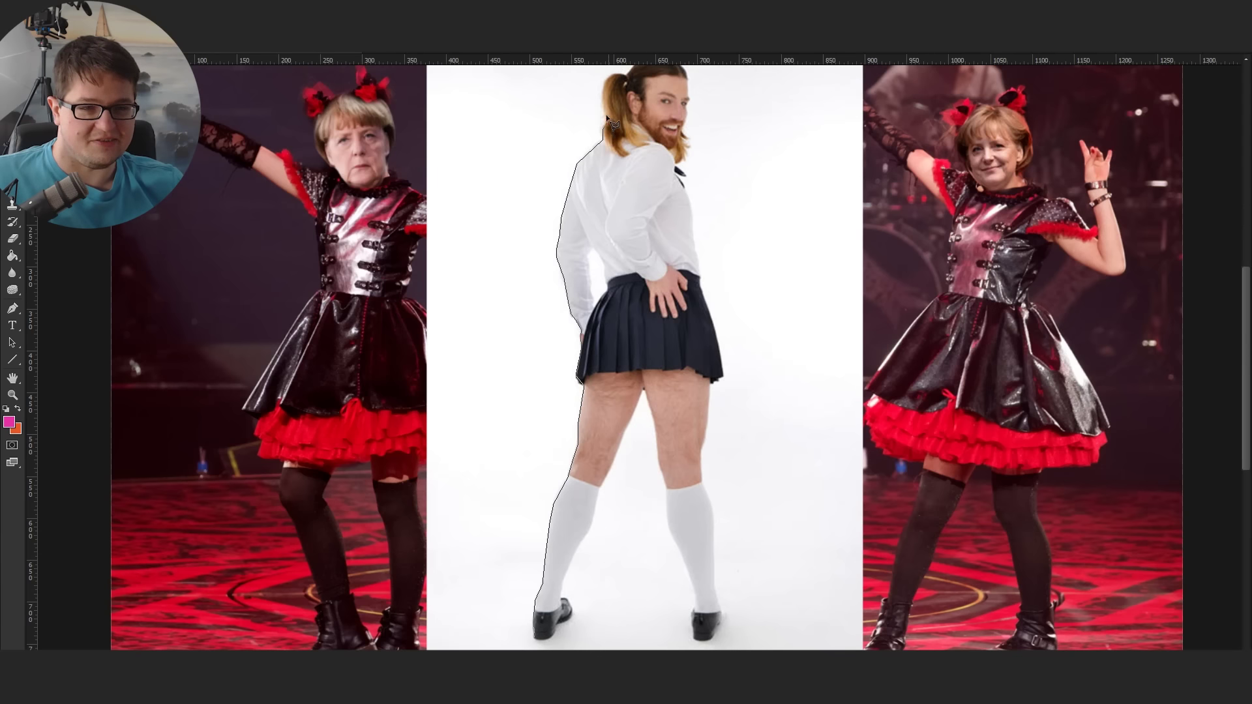
pyautogui.scroll(2, 612, 104)
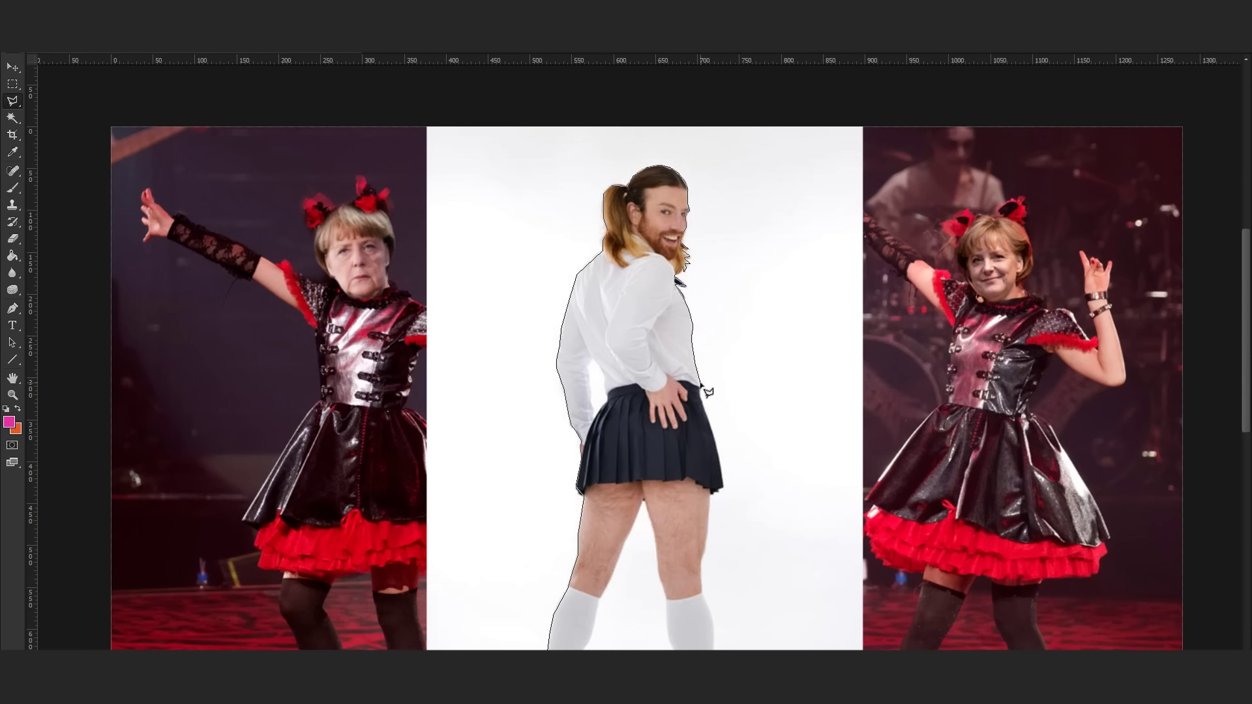
pyautogui.scroll(-3, 710, 553)
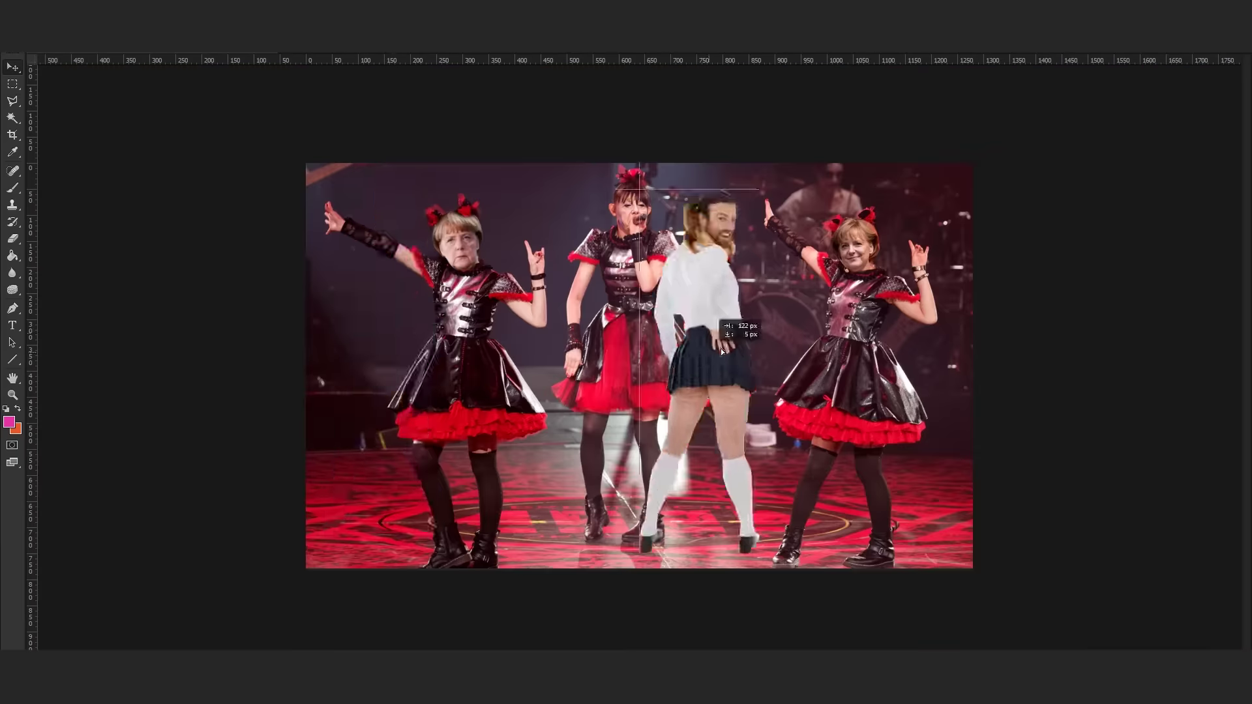
# Step: Drag the cut-out uniformed man into place among the stage performers
pyautogui.moveTo(699, 330); pyautogui.dragTo(369, 330)
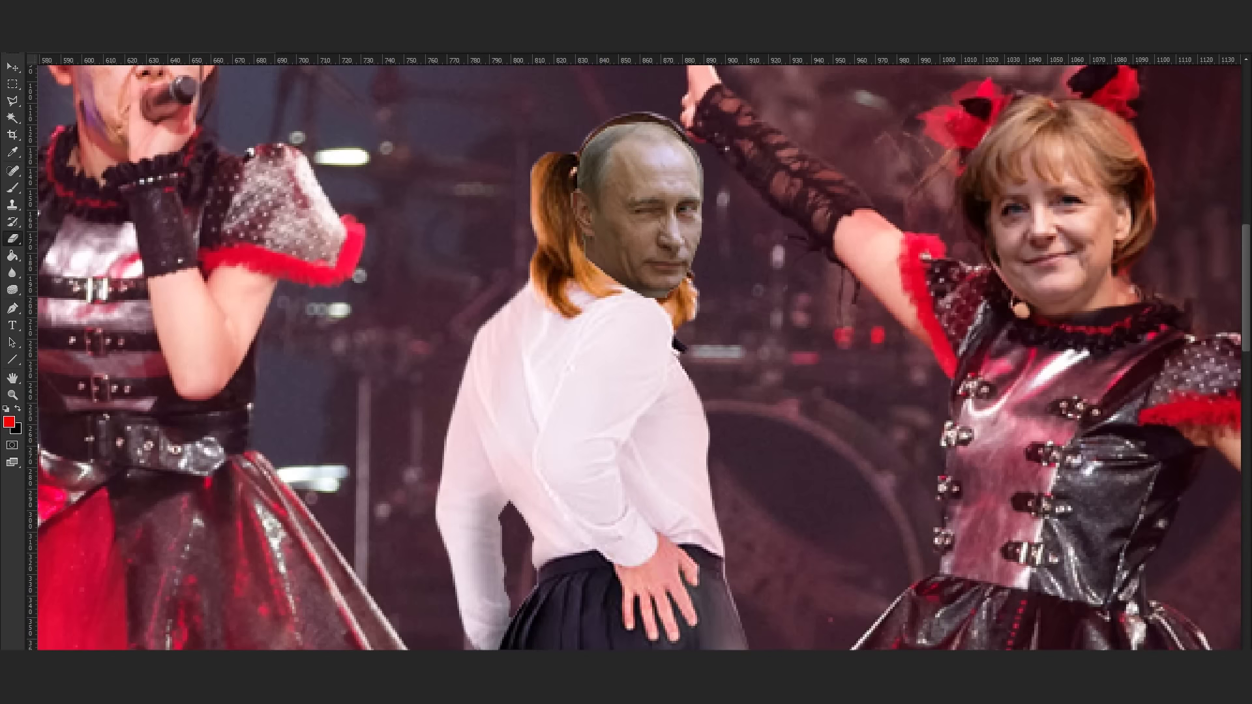
# Step: With the Move tool, nudge the new face into place on the skirted dancer
pyautogui.press('v')
pyautogui.moveTo(637, 237); pyautogui.dragTo(639, 237)
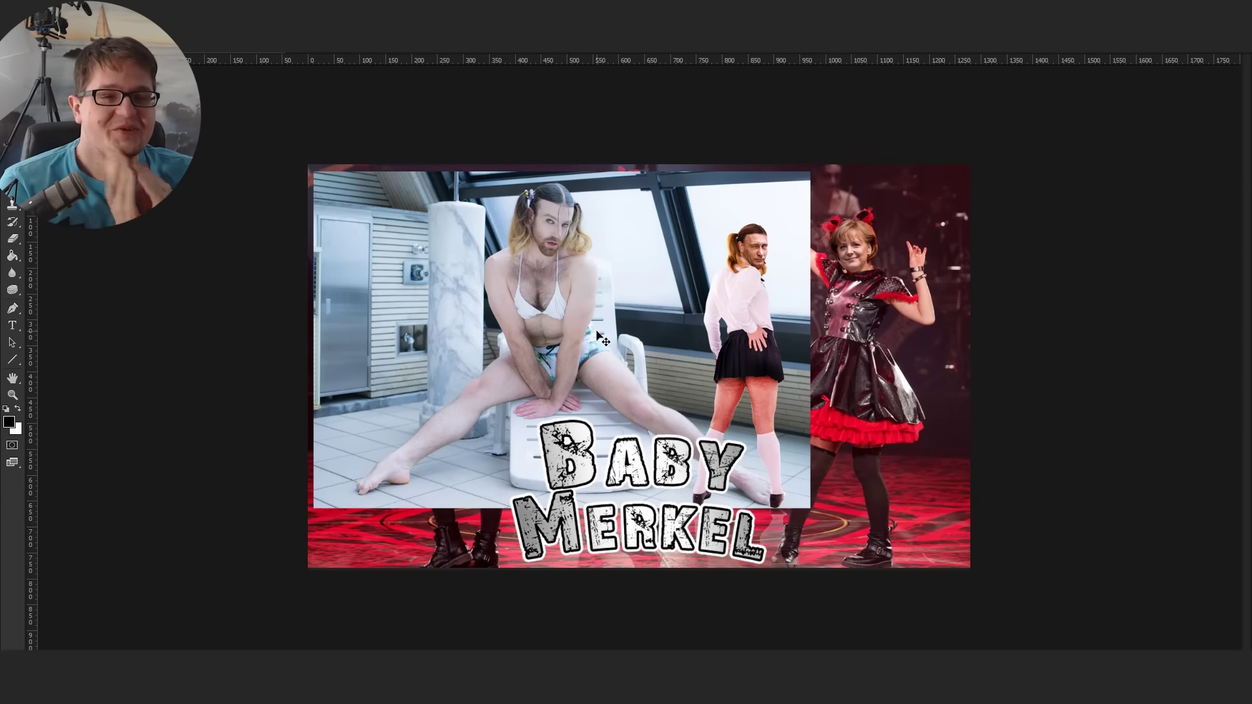
# Step: Align the chair photo, outline the bikini man and a portrait head, and raise the pasted legs
pyautogui.moveTo(542, 305); pyautogui.dragTo(536, 298)
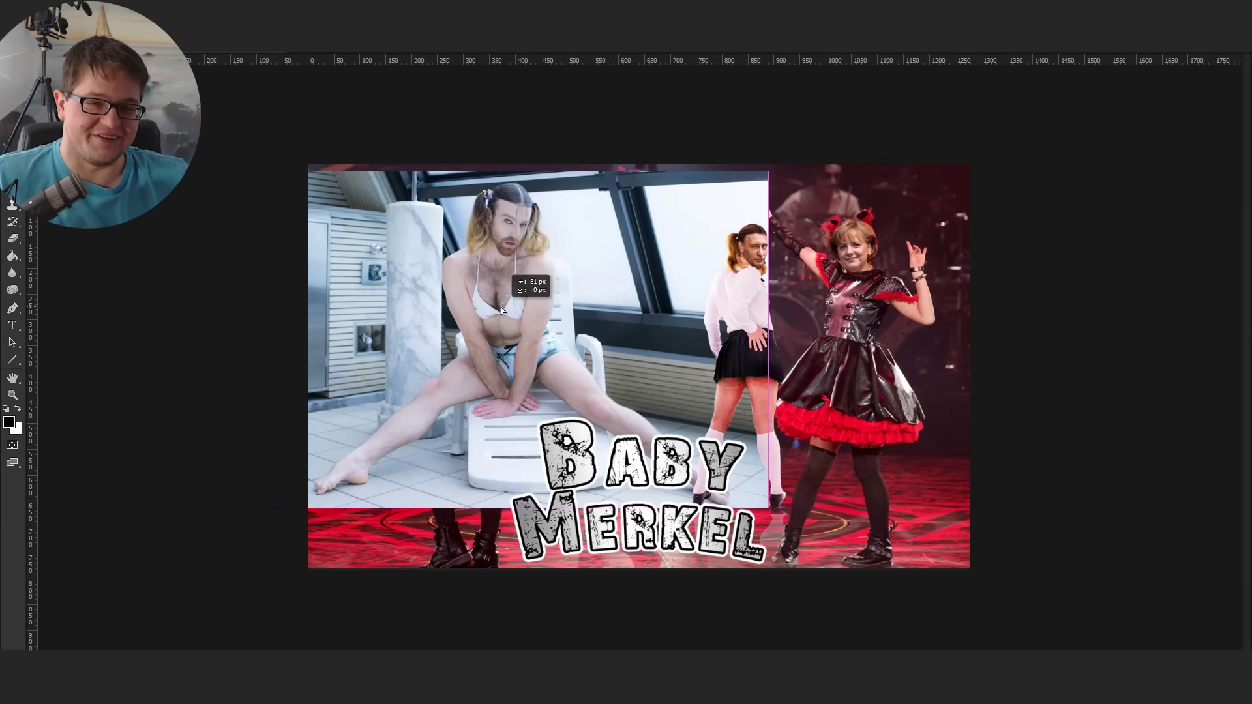
pyautogui.moveTo(346, 473)
pyautogui.mouseDown()
pyautogui.moveTo(515, 192)
pyautogui.moveTo(626, 411)
pyautogui.moveTo(727, 509)
pyautogui.moveTo(486, 420)
pyautogui.mouseUp()
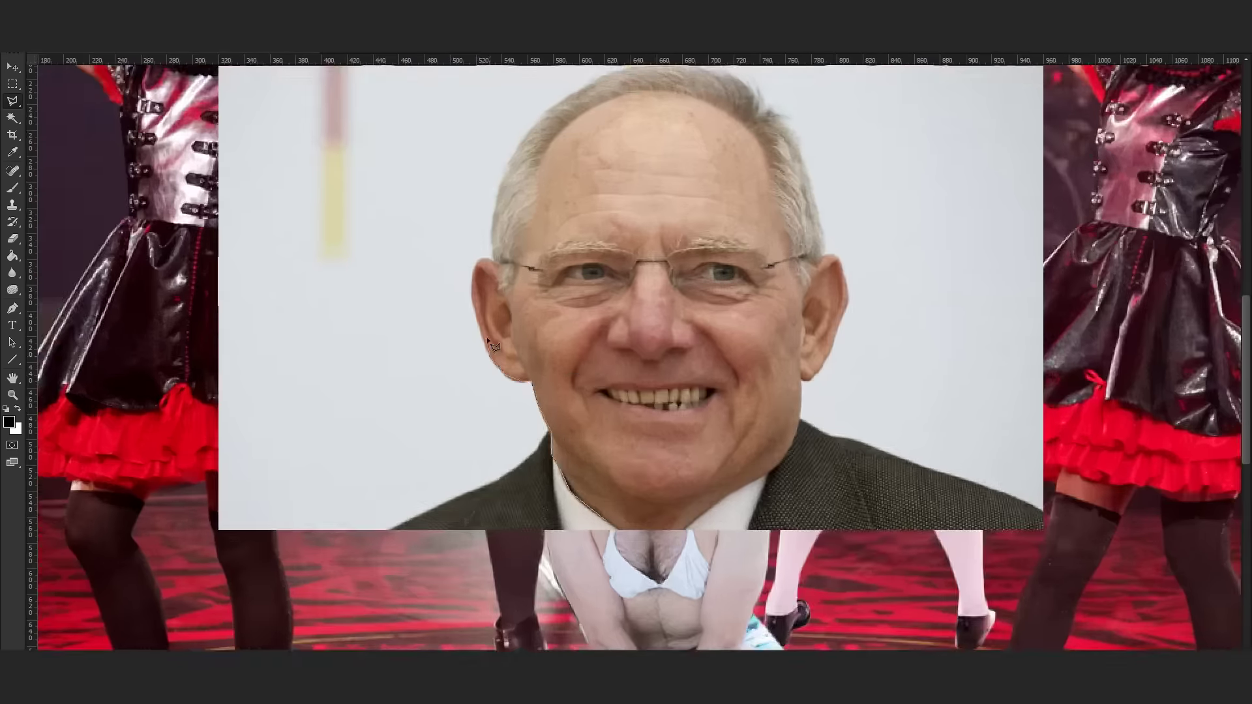
pyautogui.moveTo(493, 261); pyautogui.dragTo(510, 165)
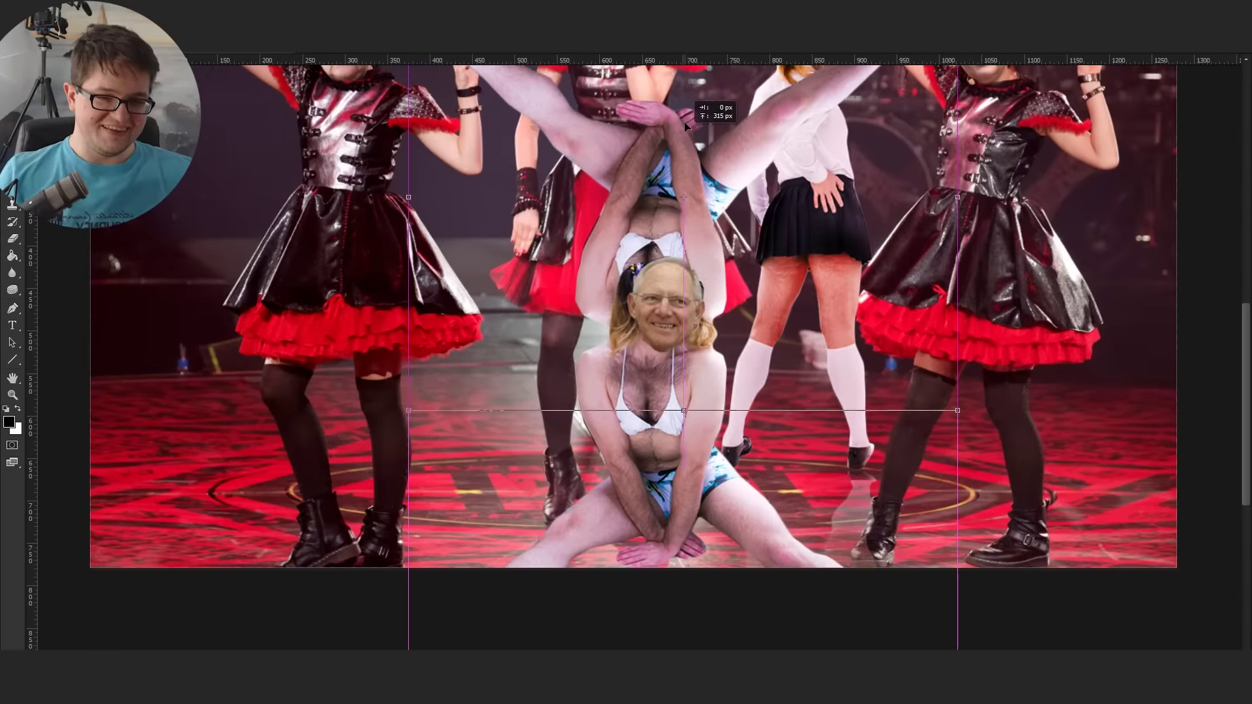
pyautogui.moveTo(683, 122); pyautogui.dragTo(697, 124)
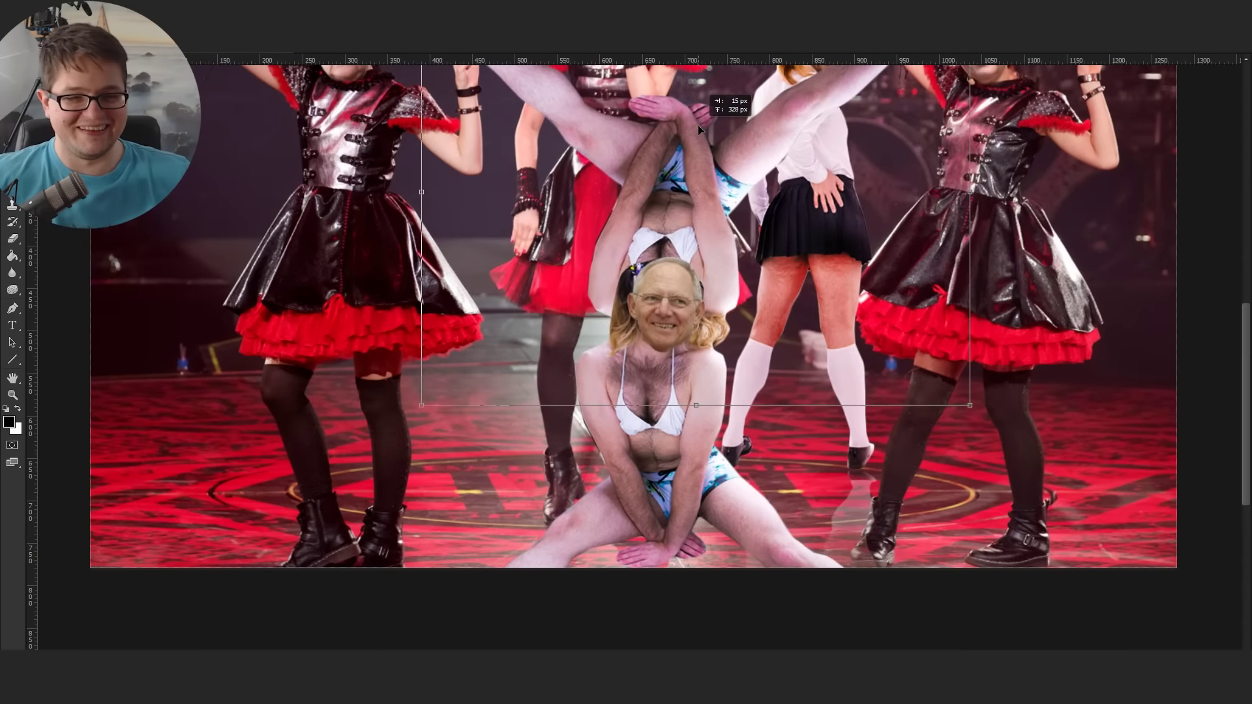
# Step: Set the flipped legs lower behind the kneeling man, apply the transform, and fit the image on screen
pyautogui.moveTo(684, 404); pyautogui.dragTo(683, 290)
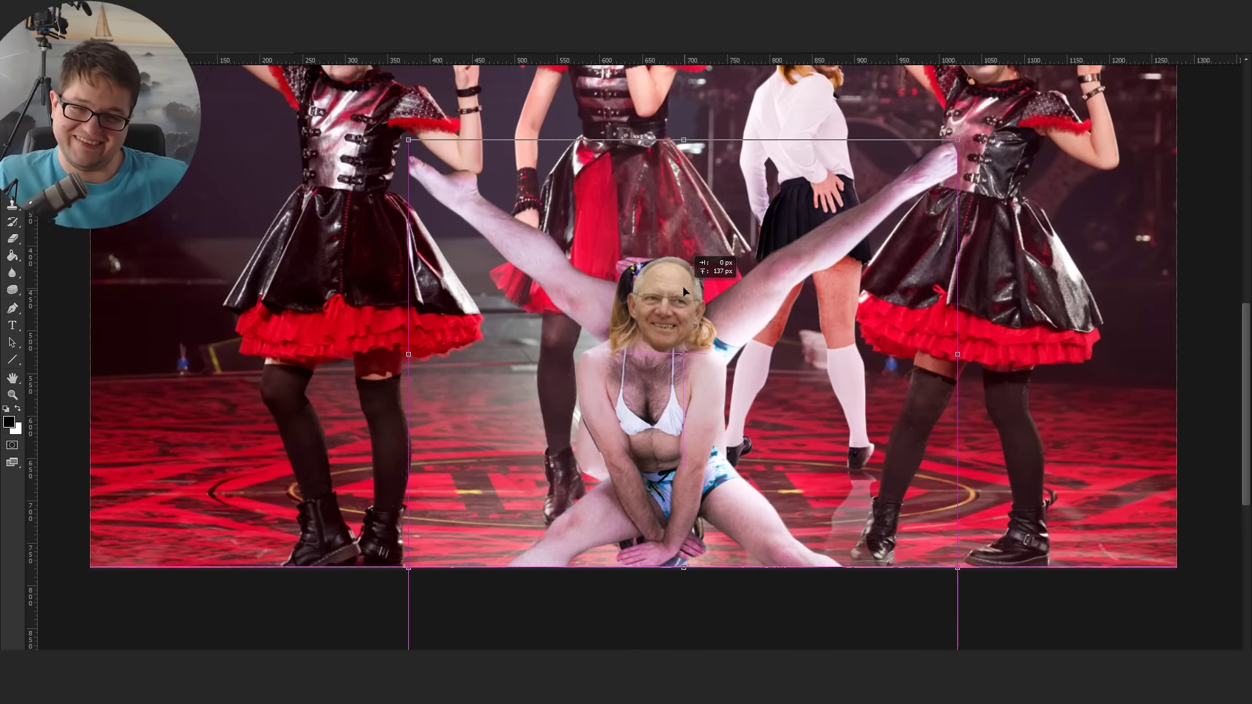
pyautogui.press('Return')
pyautogui.hotkey('ctrl', '0')
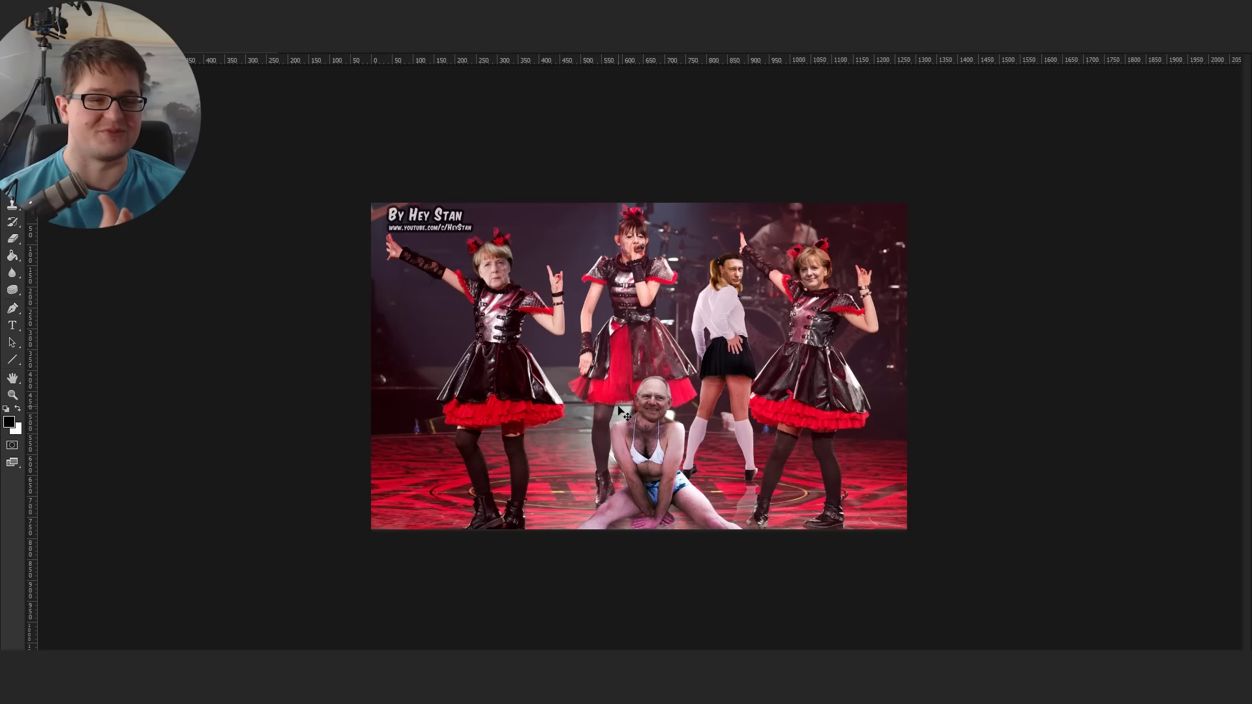
pyautogui.scroll(5, 621, 410)
pyautogui.scroll(3, 621, 410)
pyautogui.scroll(2, 621, 409)
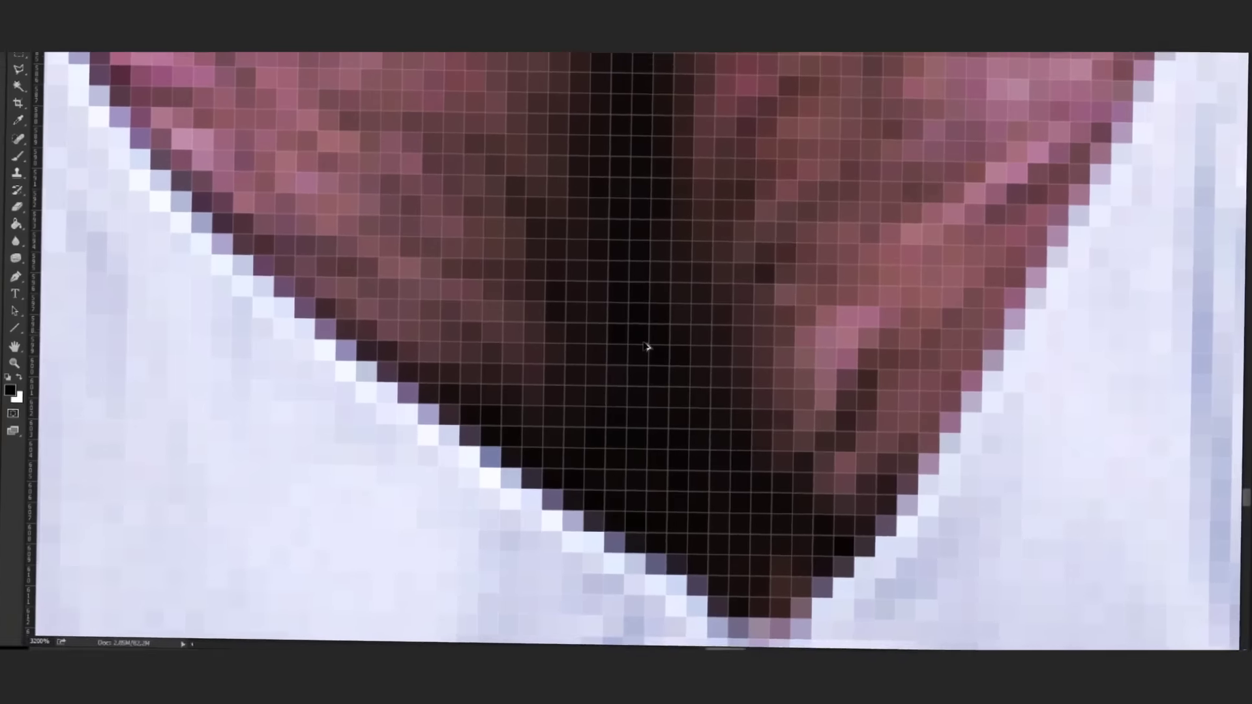
pyautogui.scroll(-8, 635, 411)
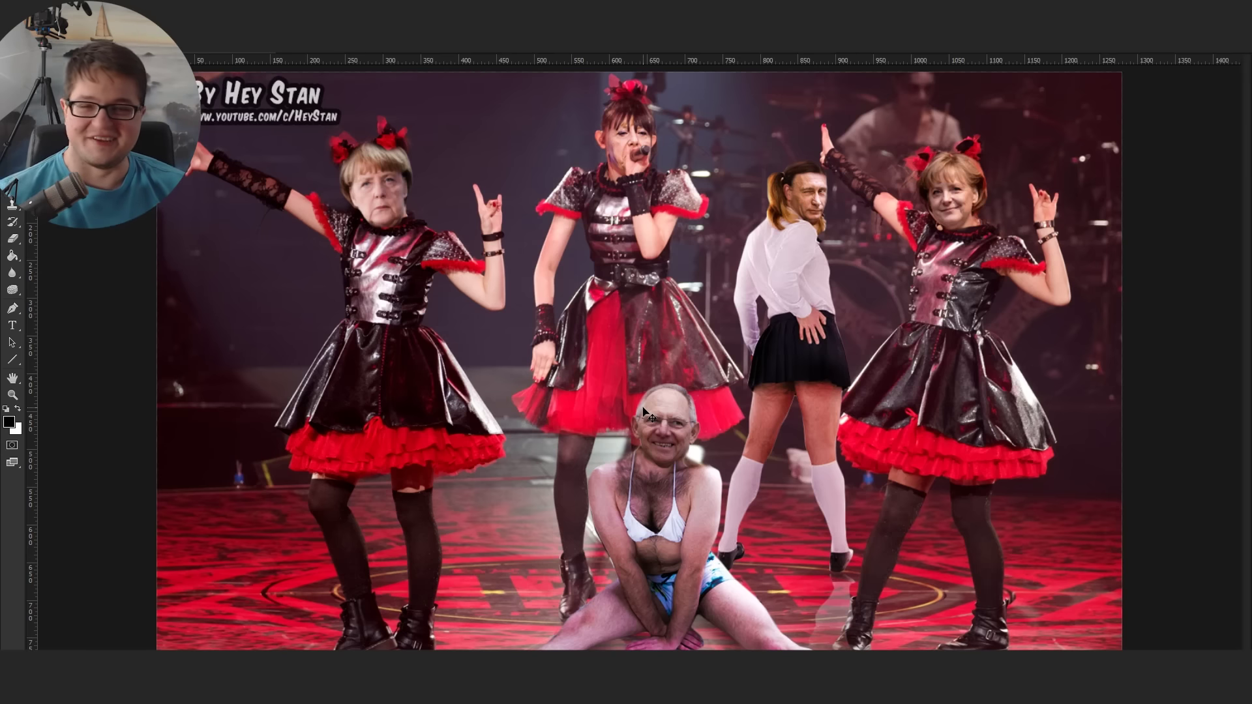
pyautogui.scroll(-2, 643, 410)
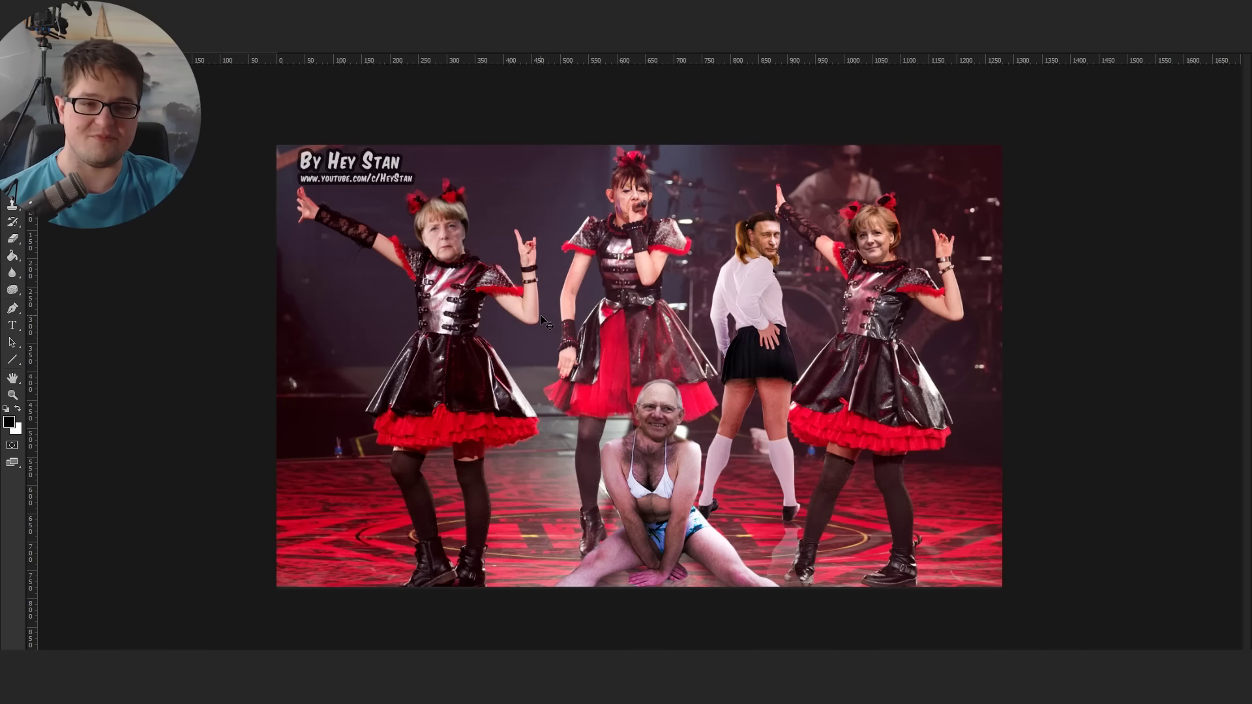